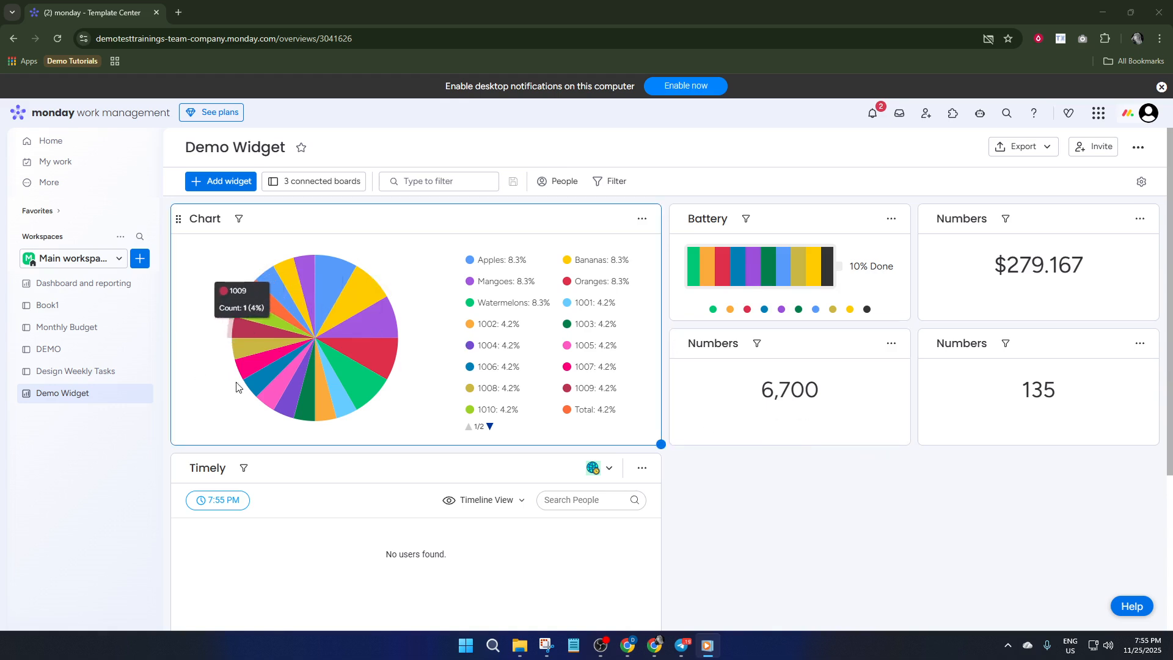
Create a board named 'Contacts Board' that manages the custom item type 'Contacts'.
{"action": "left_click", "coordinate": [139, 266]}
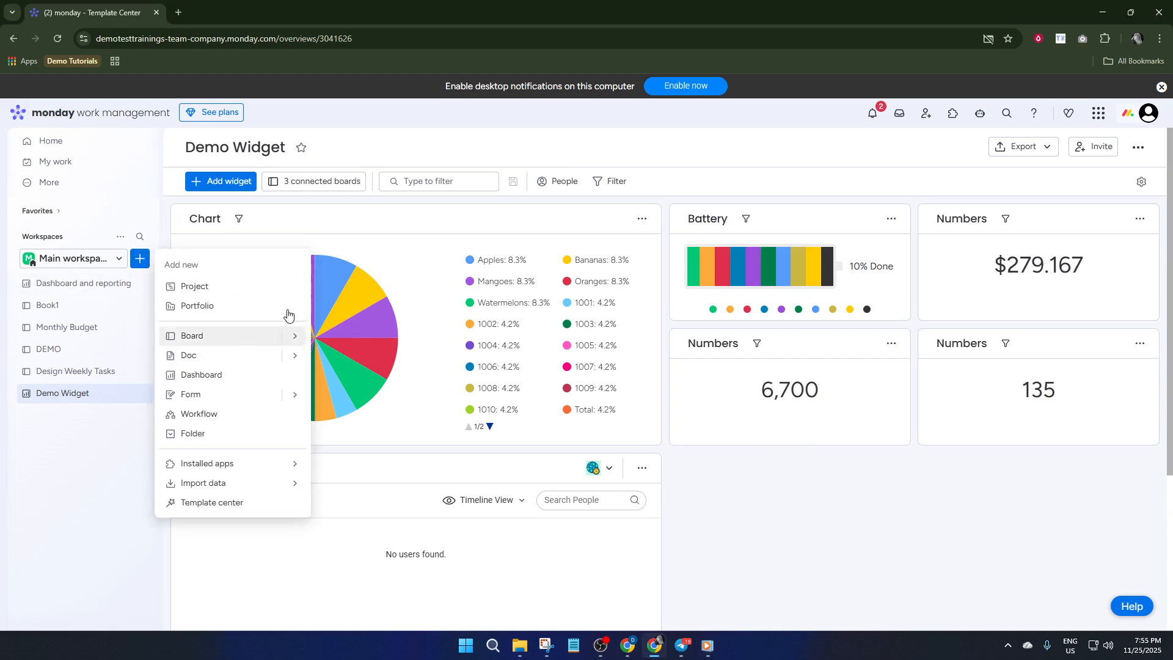
{"action": "left_click", "coordinate": [236, 341]}
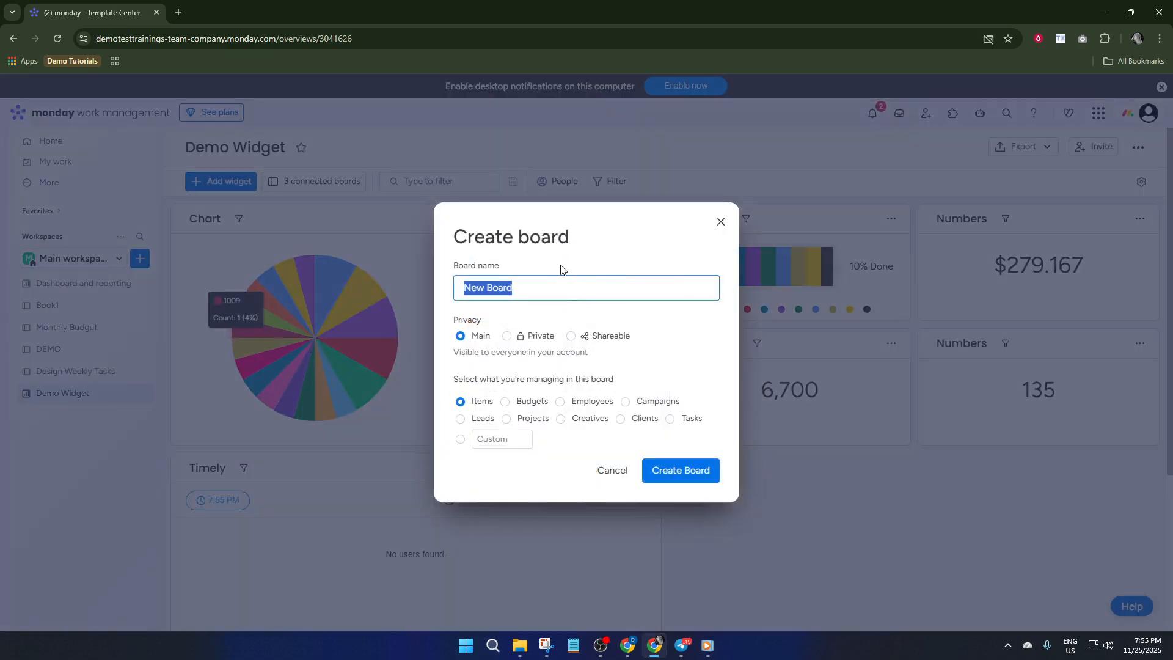
{"action": "left_click", "coordinate": [497, 441]}
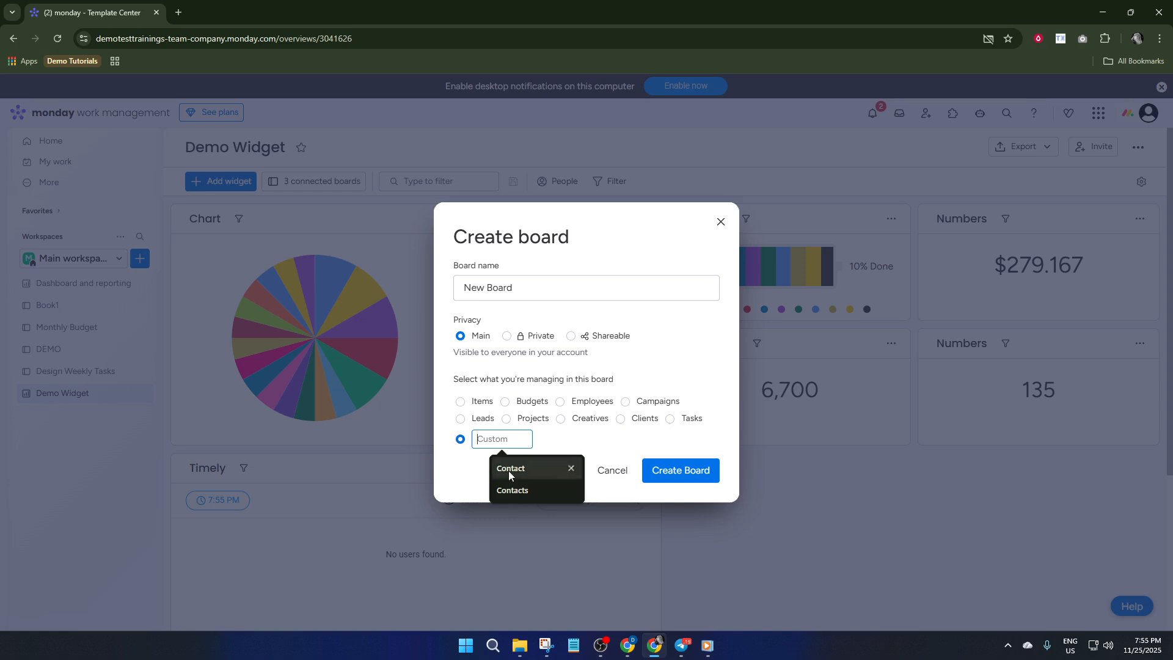
{"action": "left_click", "coordinate": [526, 490]}
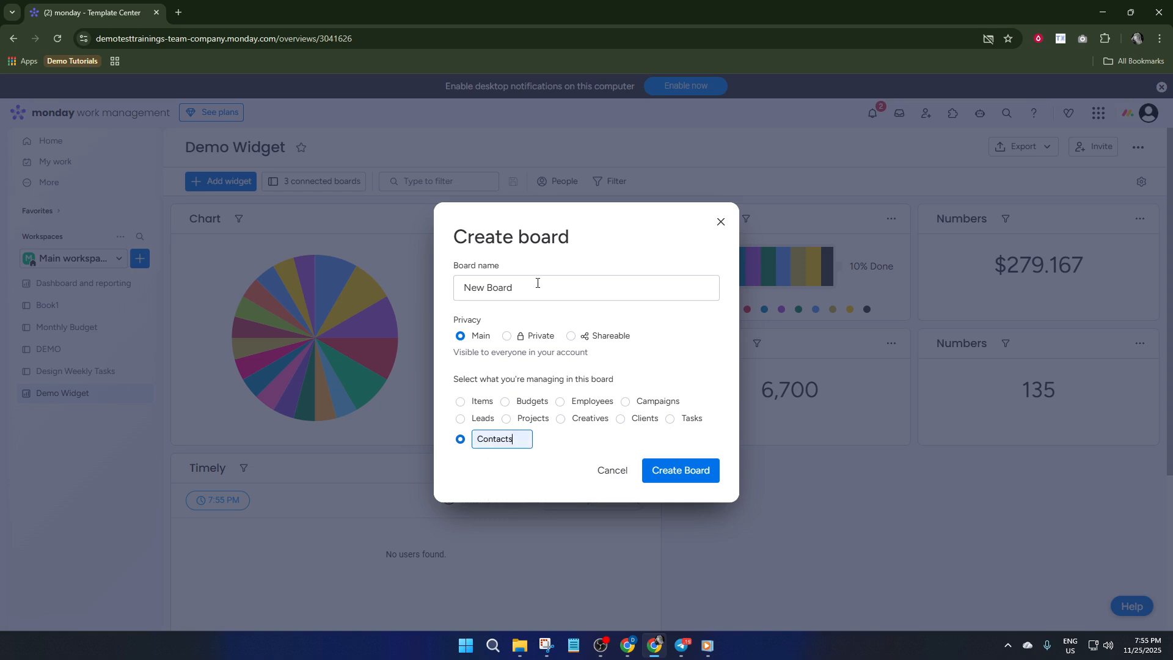
{"action": "left_click", "coordinate": [513, 294]}
{"action": "double_click", "coordinate": [526, 291]}
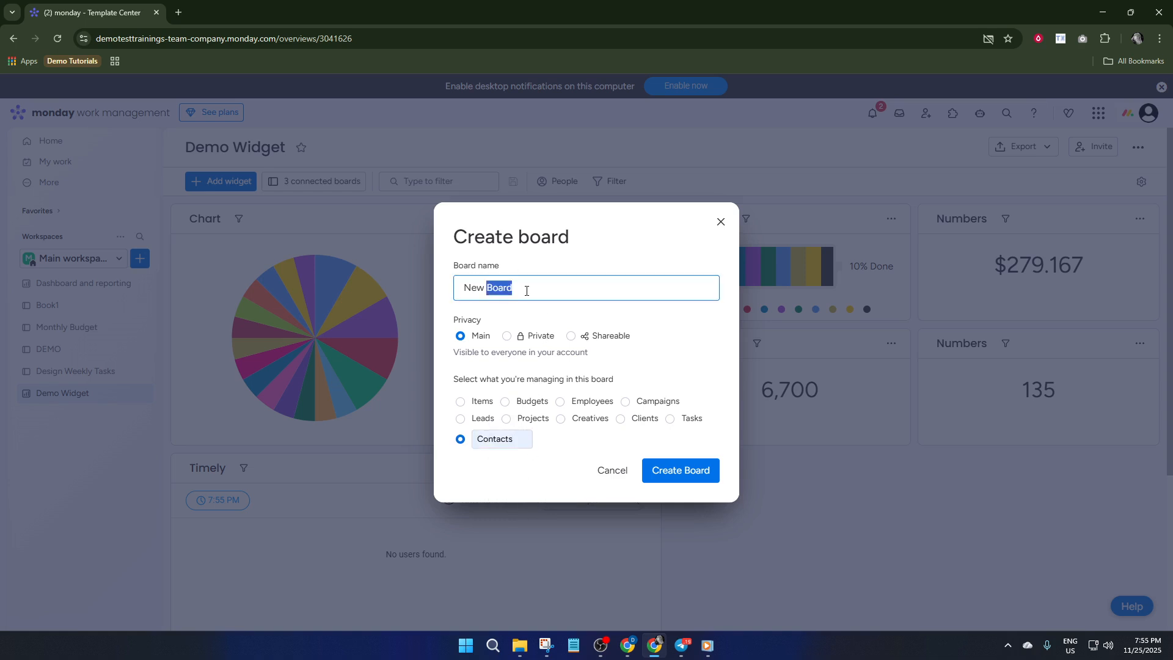
{"action": "key", "text": "ctrl+a"}
{"action": "type", "text": "C"}
{"action": "left_click", "coordinate": [682, 468]}
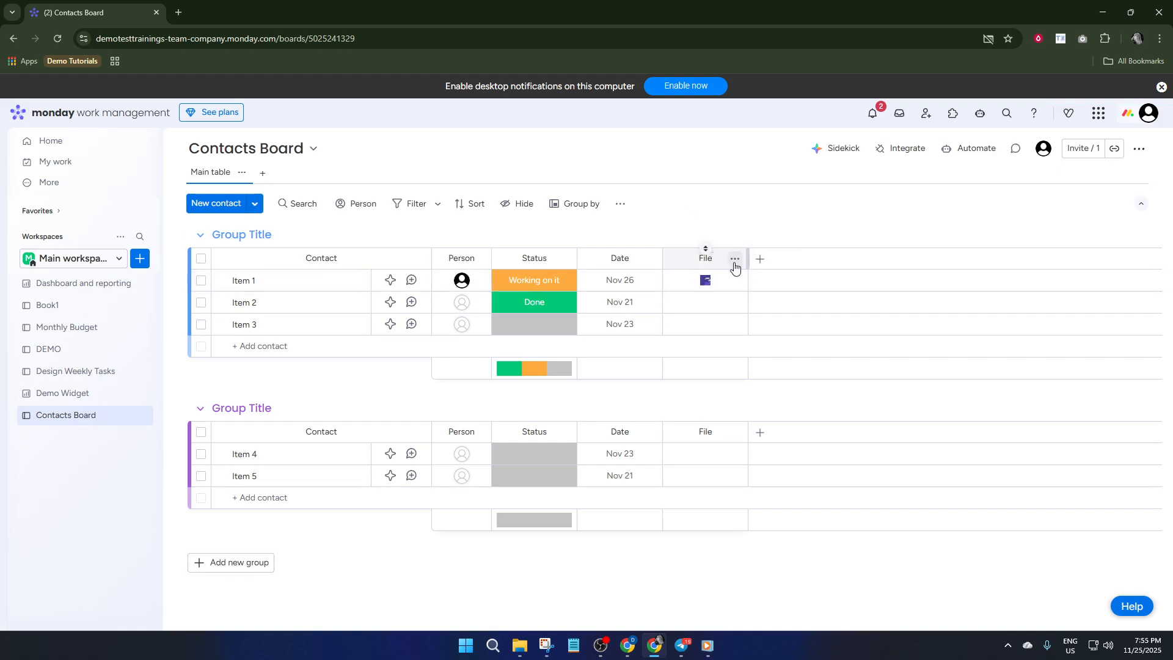
Delete the File column, leaving the Contact, Person, Status and Date columns.
{"action": "left_click", "coordinate": [734, 259]}
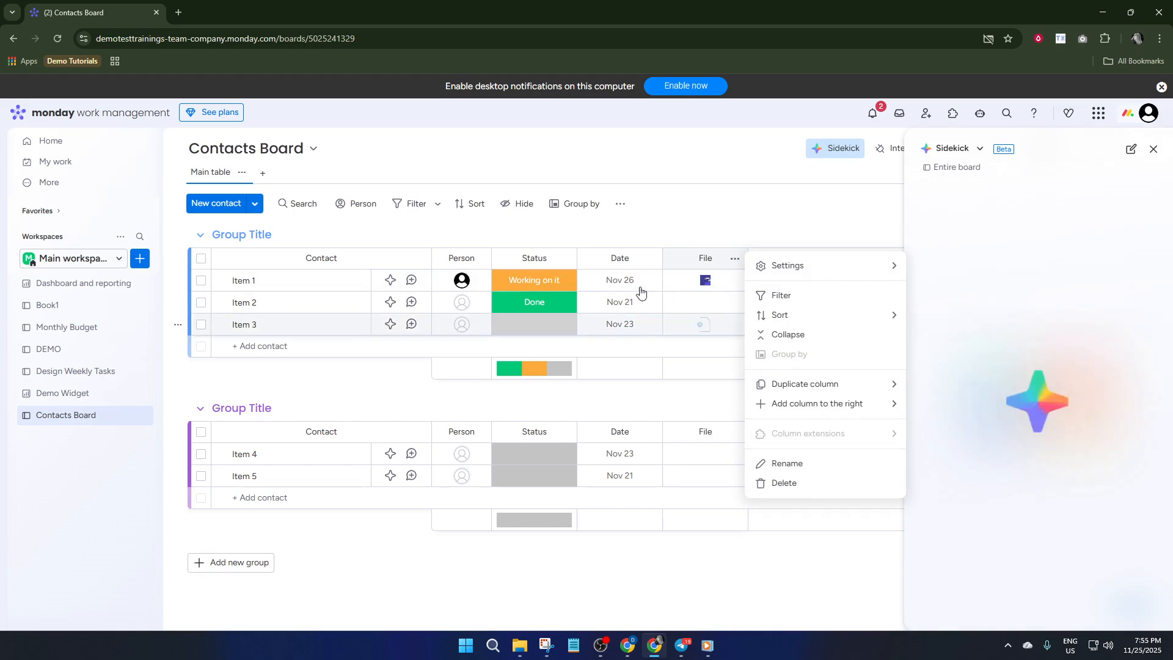
{"action": "left_click", "coordinate": [794, 484]}
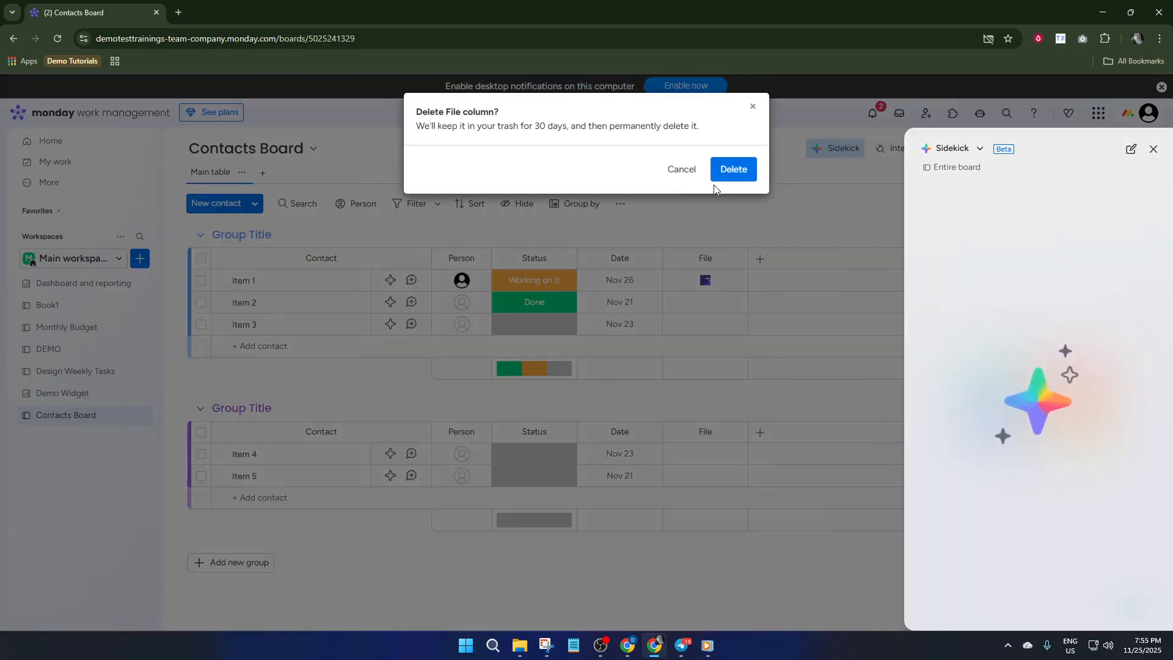
{"action": "left_click", "coordinate": [734, 174]}
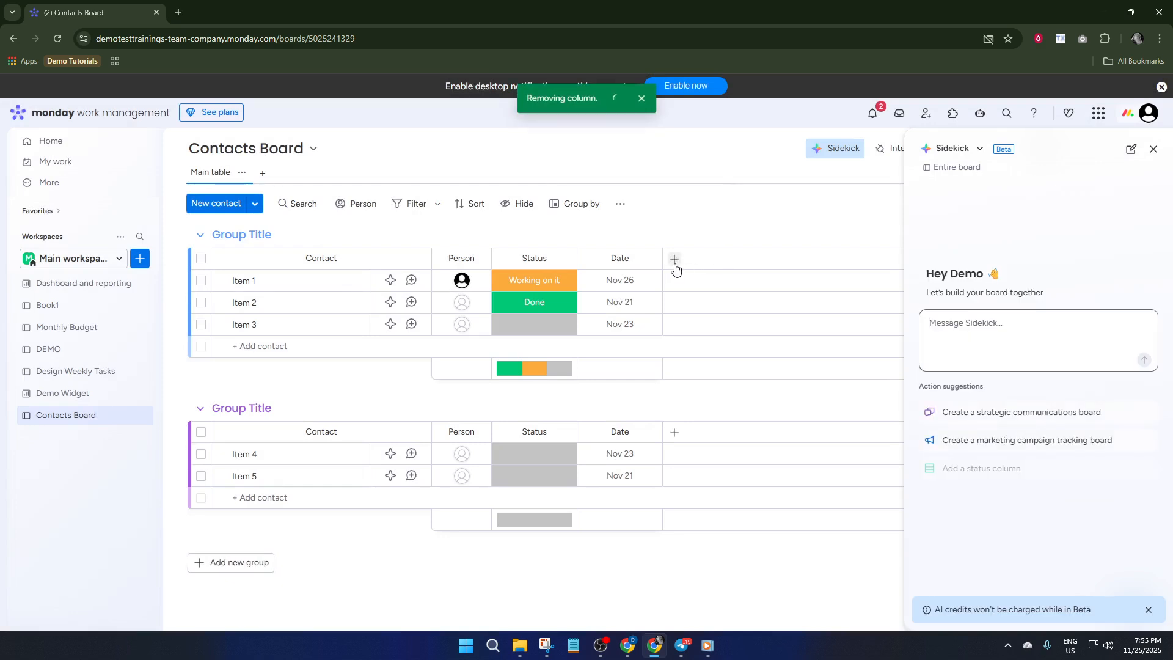
Add a Deal Status column to the Contacts Board.
{"action": "left_click", "coordinate": [674, 259]}
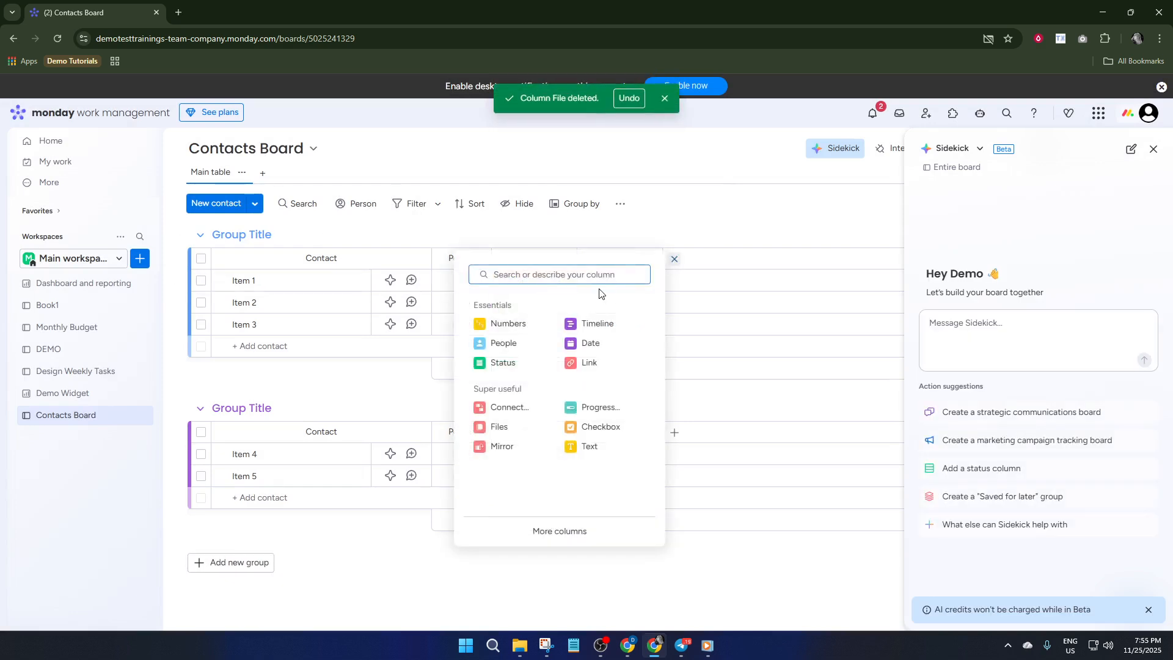
{"action": "type", "text": "Deal"}
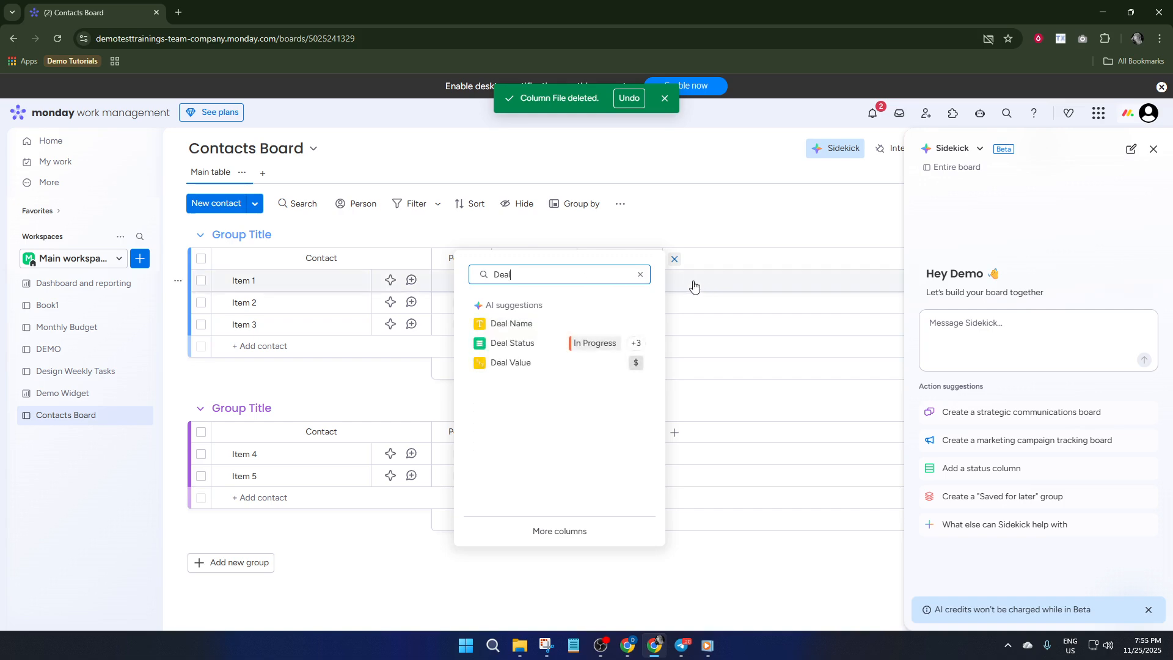
{"action": "left_click", "coordinate": [527, 349]}
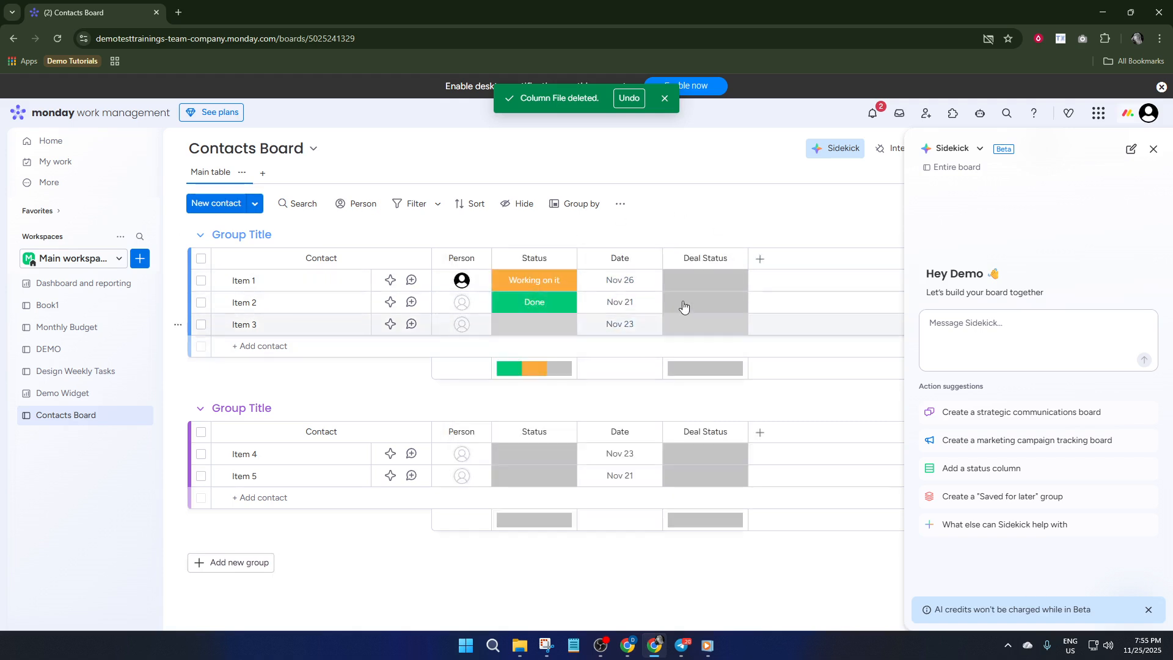
Set Item 1's Deal Status to Won and Item 2's to New, then show the board info.
{"action": "left_click", "coordinate": [705, 290]}
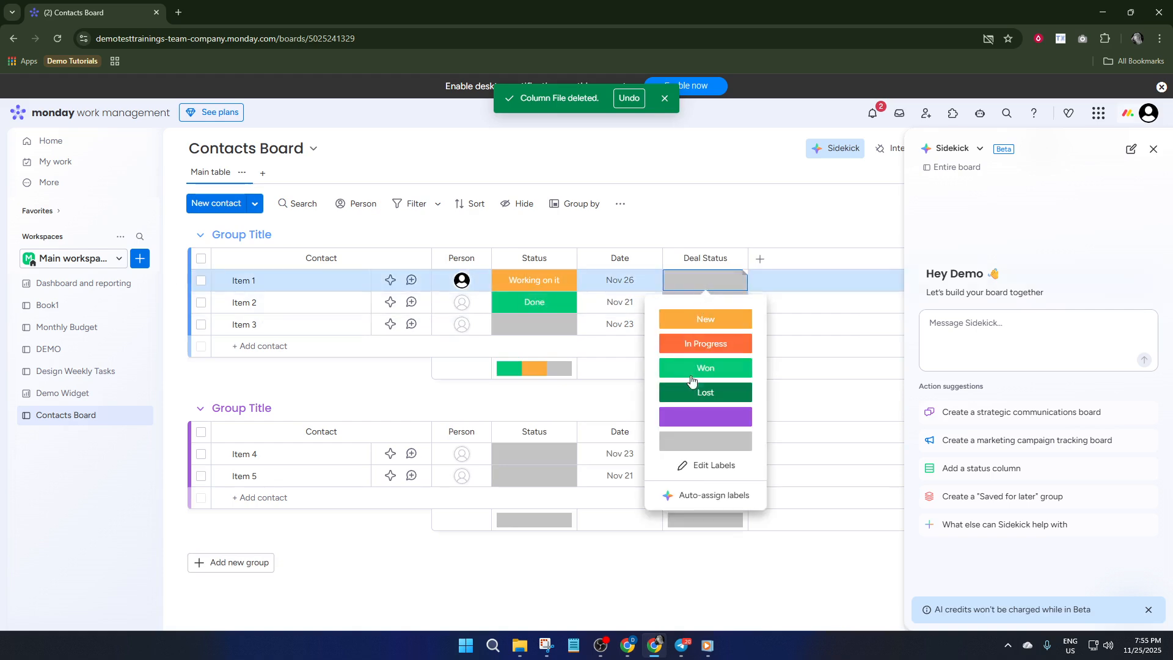
{"action": "left_click", "coordinate": [704, 368]}
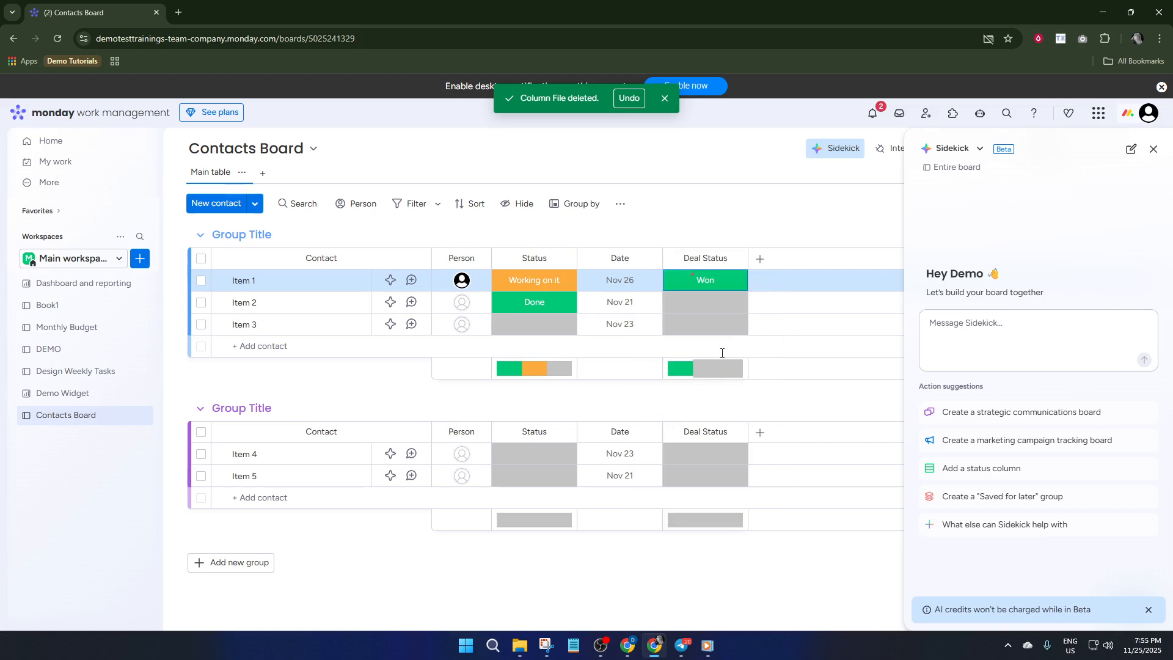
{"action": "left_click", "coordinate": [708, 303]}
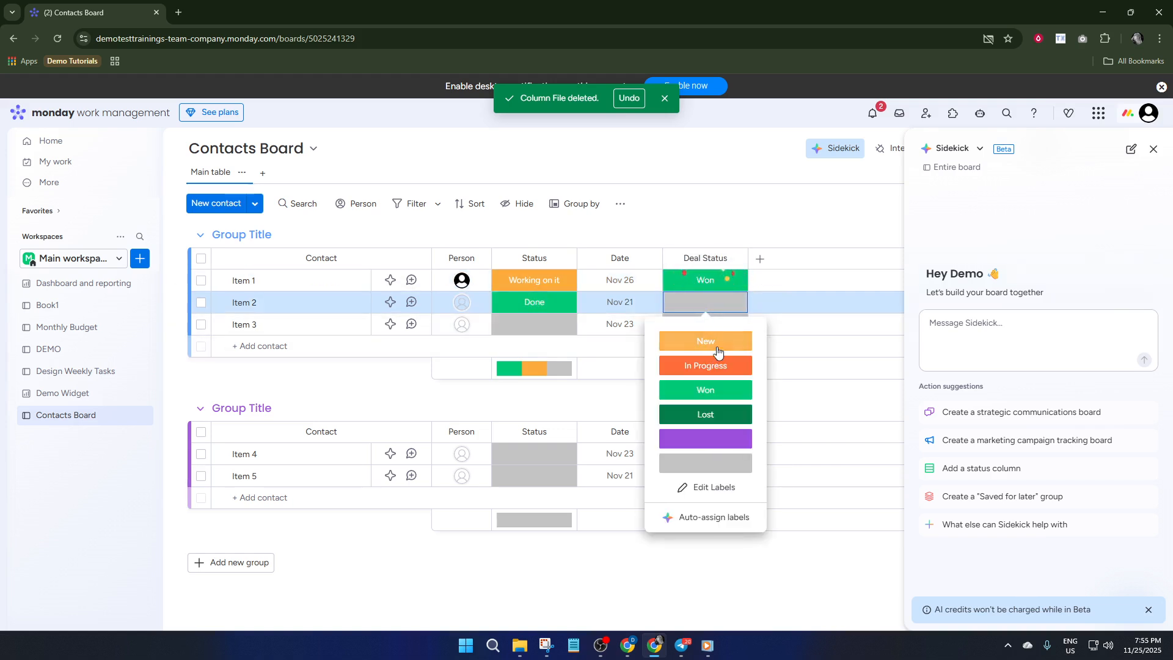
{"action": "left_click", "coordinate": [709, 342]}
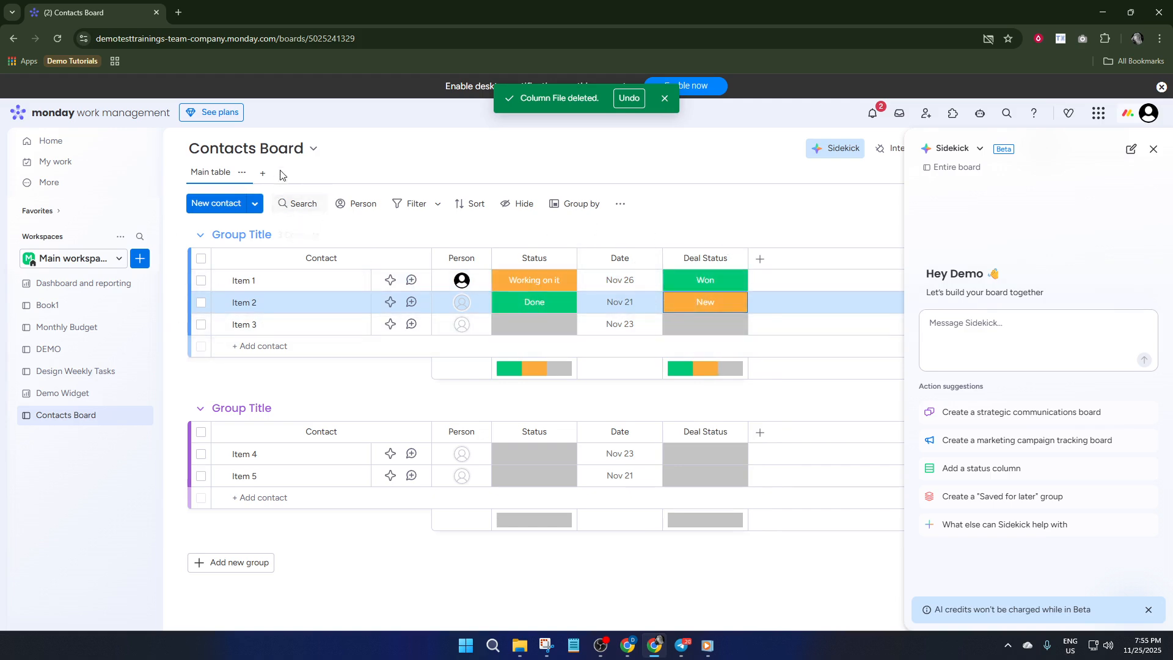
{"action": "left_click", "coordinate": [274, 153]}
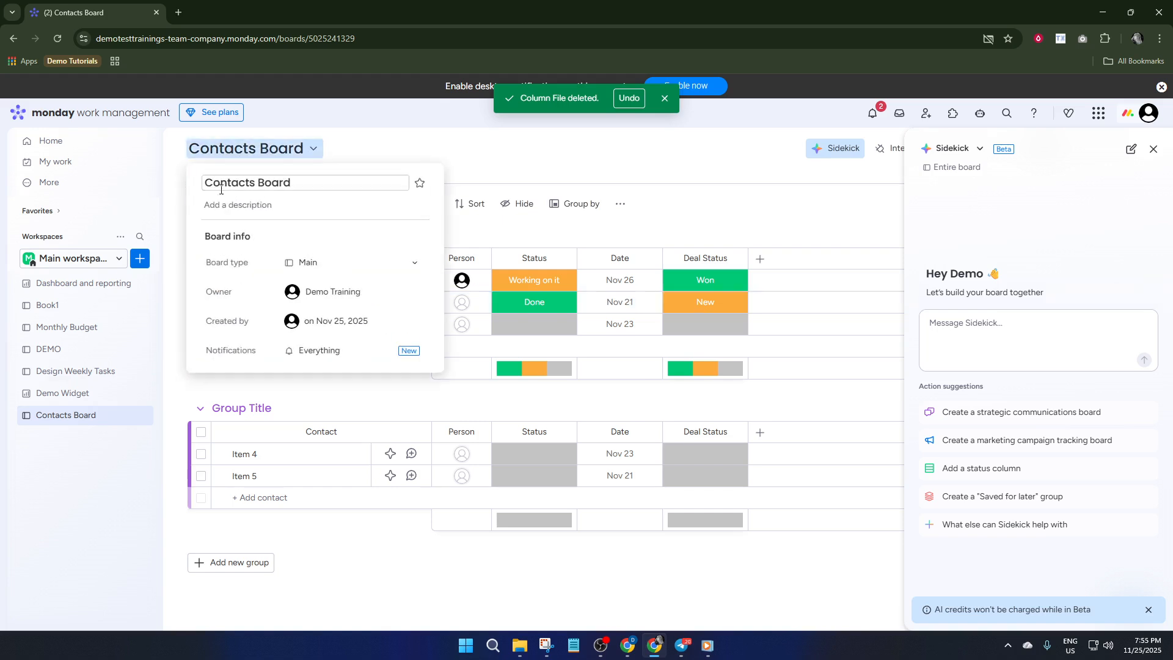
Close the board info popup, then open and dismiss the workspace list and workspace options.
{"action": "left_click", "coordinate": [359, 157]}
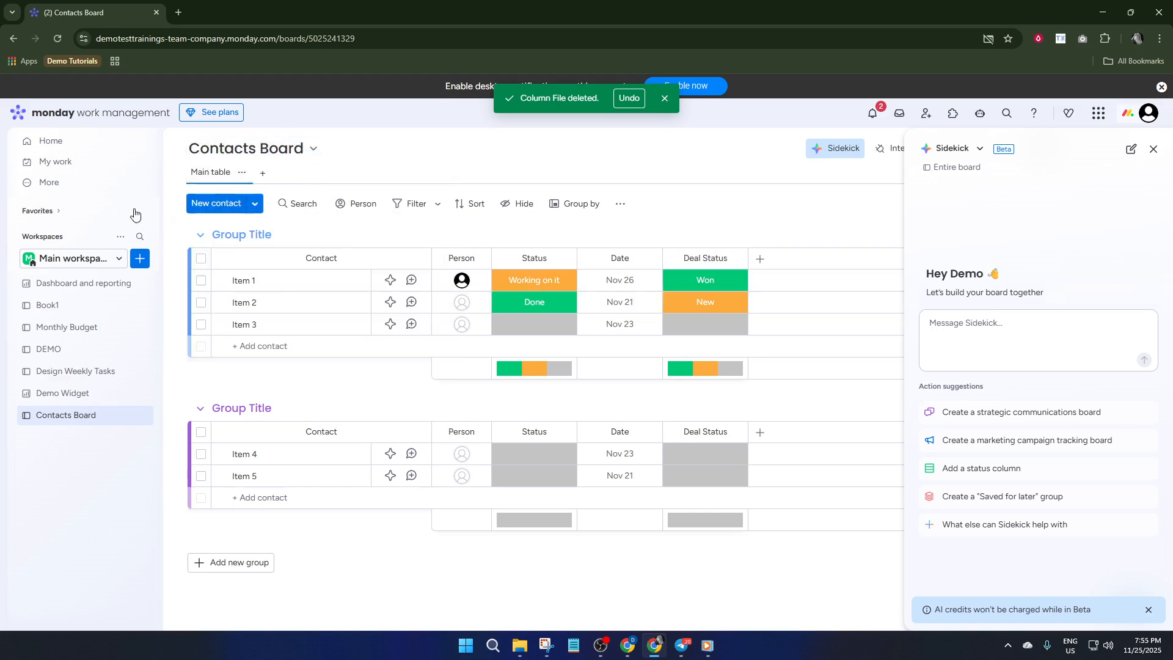
{"action": "left_click", "coordinate": [120, 261]}
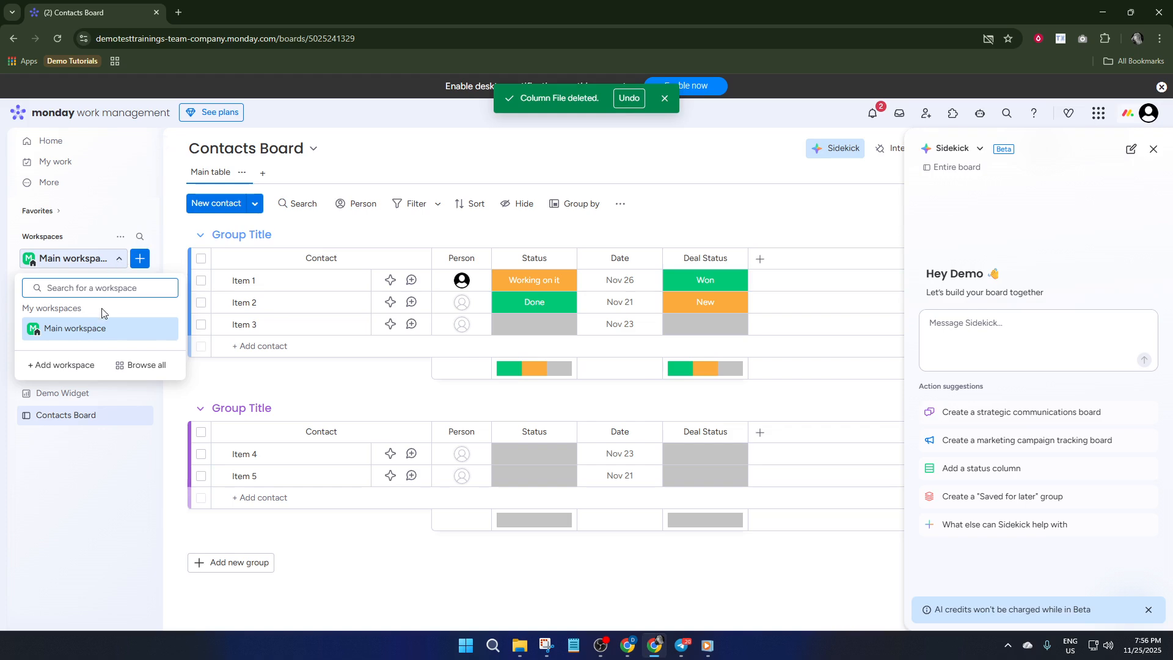
{"action": "left_click", "coordinate": [120, 259]}
{"action": "left_click", "coordinate": [120, 237]}
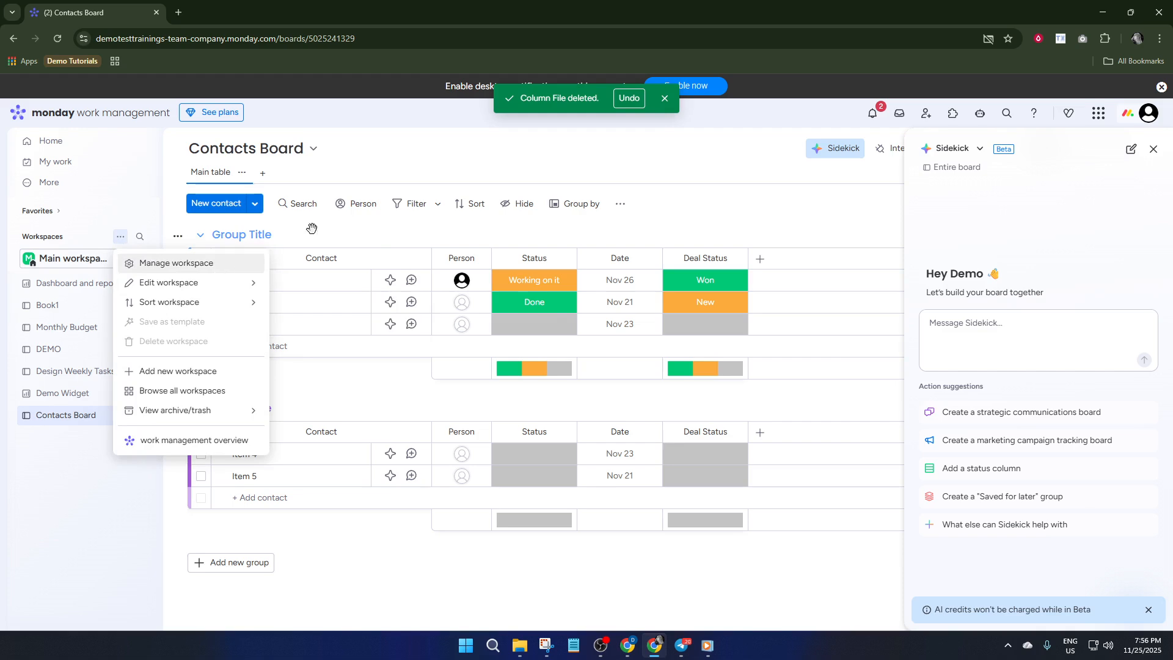
{"action": "left_click", "coordinate": [371, 149]}
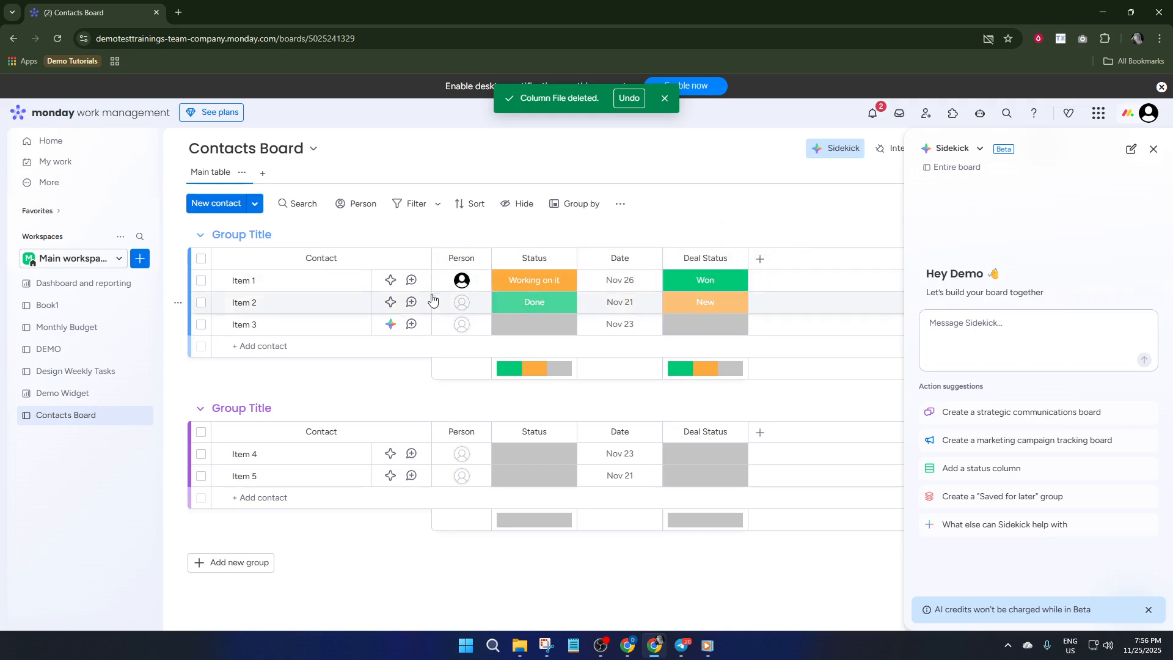
Assign a person to Item 2 and a teammate to Item 3 in the Person column.
{"action": "left_click", "coordinate": [468, 302]}
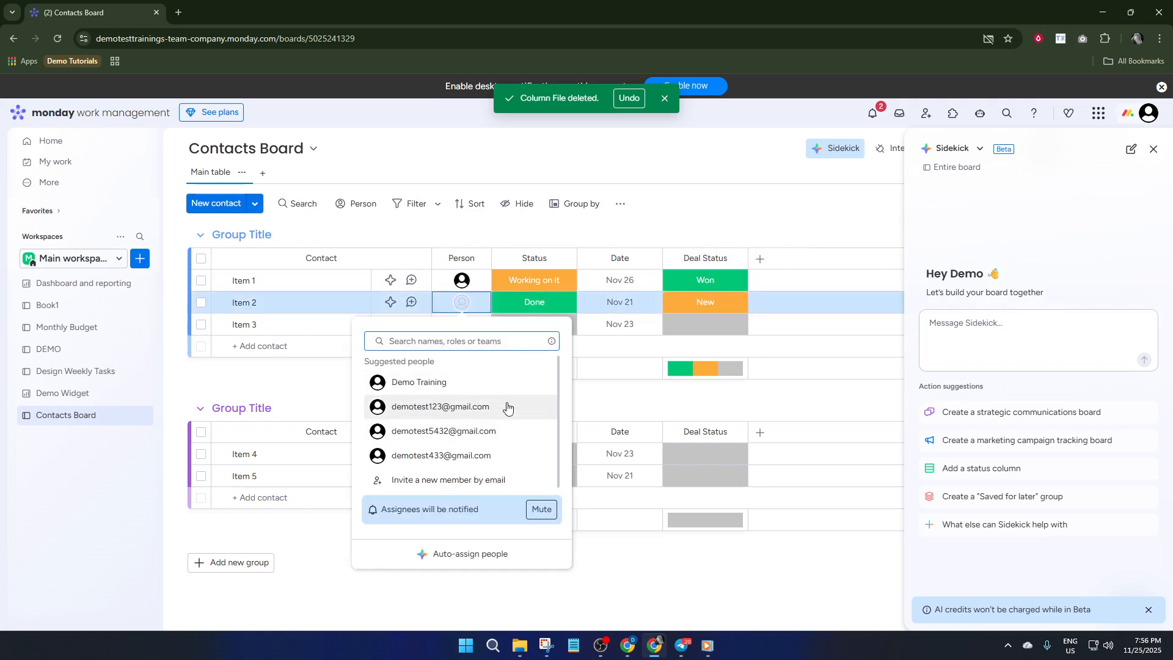
{"action": "left_click", "coordinate": [444, 431]}
{"action": "left_click", "coordinate": [471, 327]}
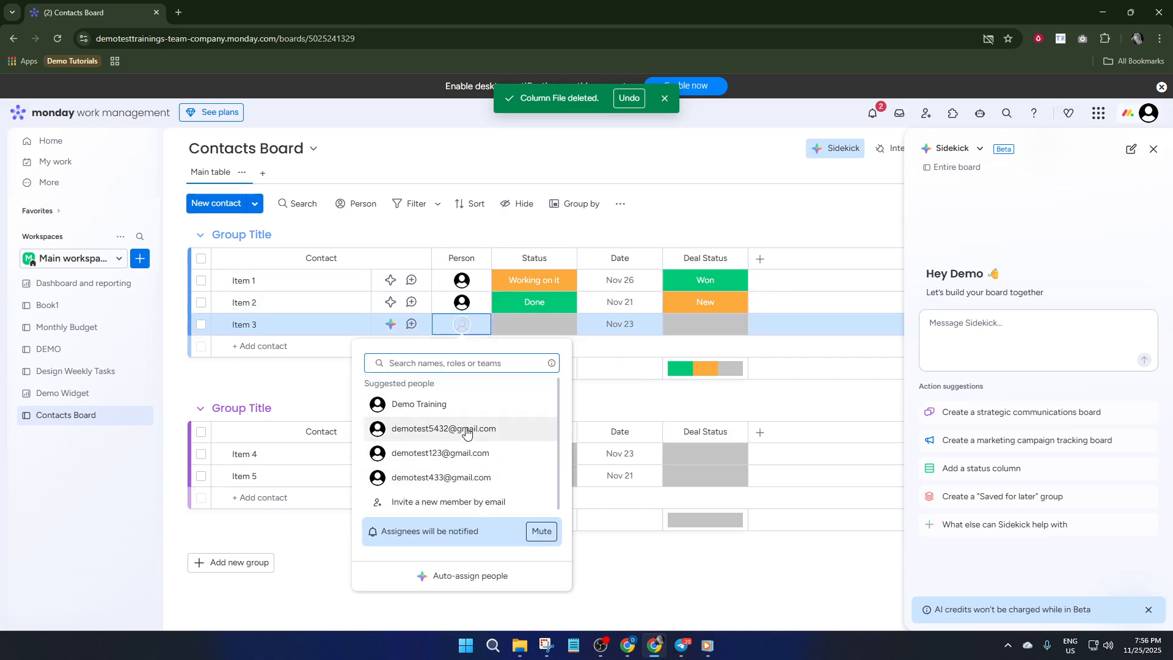
{"action": "left_click", "coordinate": [453, 456]}
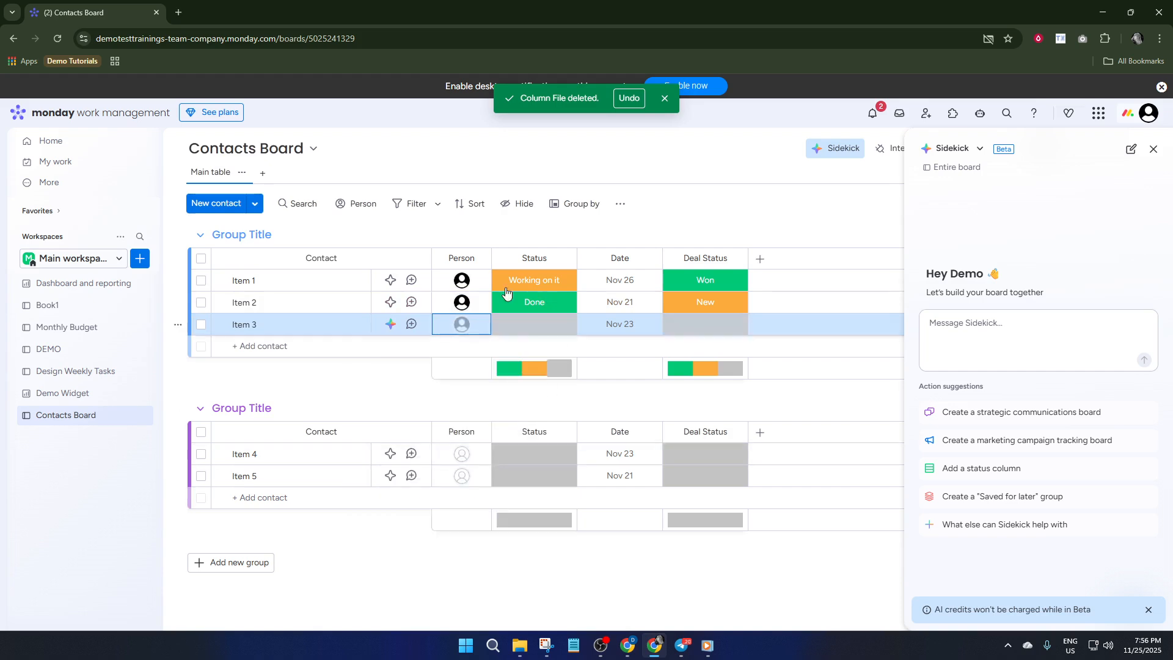
{"action": "left_click", "coordinate": [760, 259]}
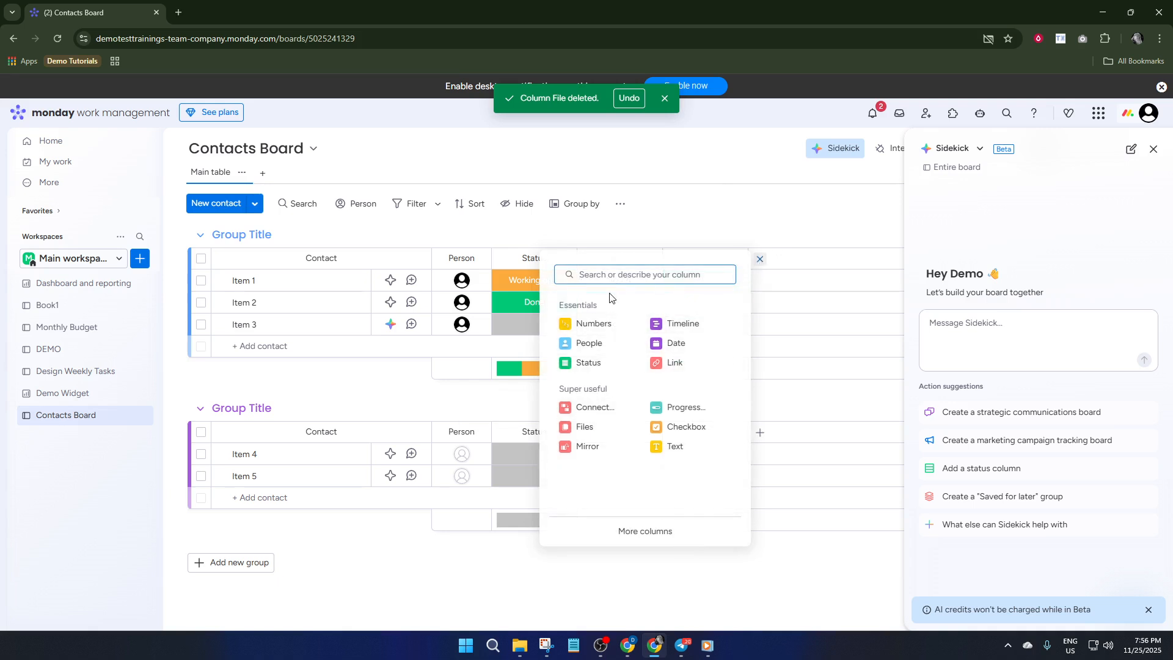
Add an Email column, enter Item 1's e-mail address, and close the Sidekick panel.
{"action": "type", "text": "email"}
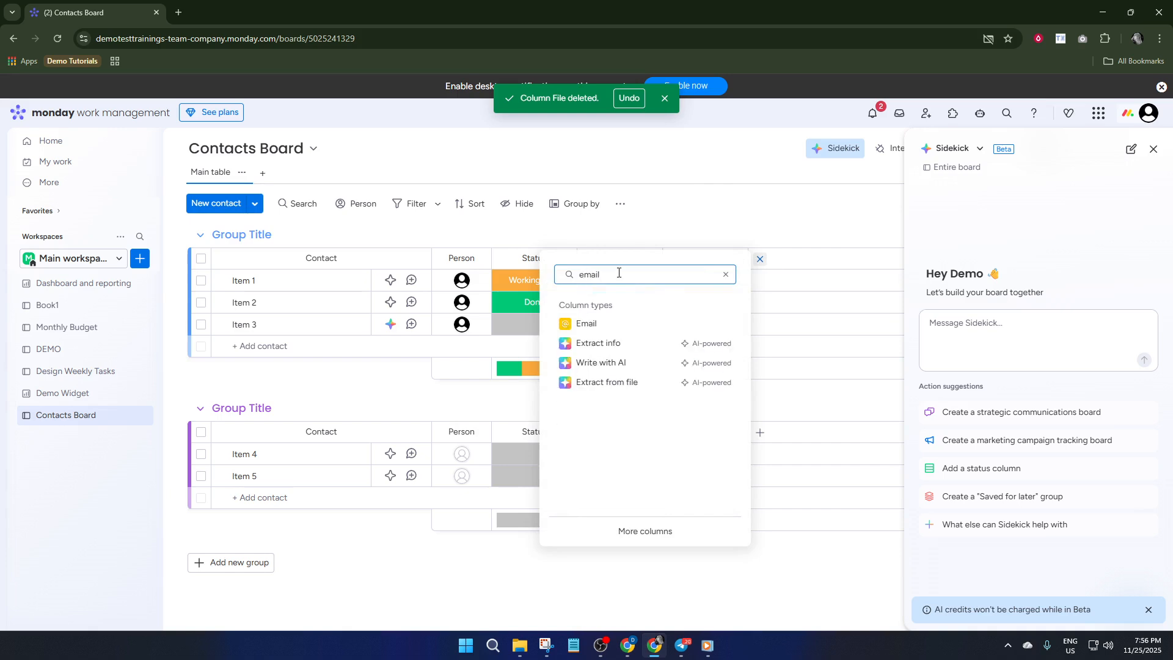
{"action": "left_click", "coordinate": [607, 325]}
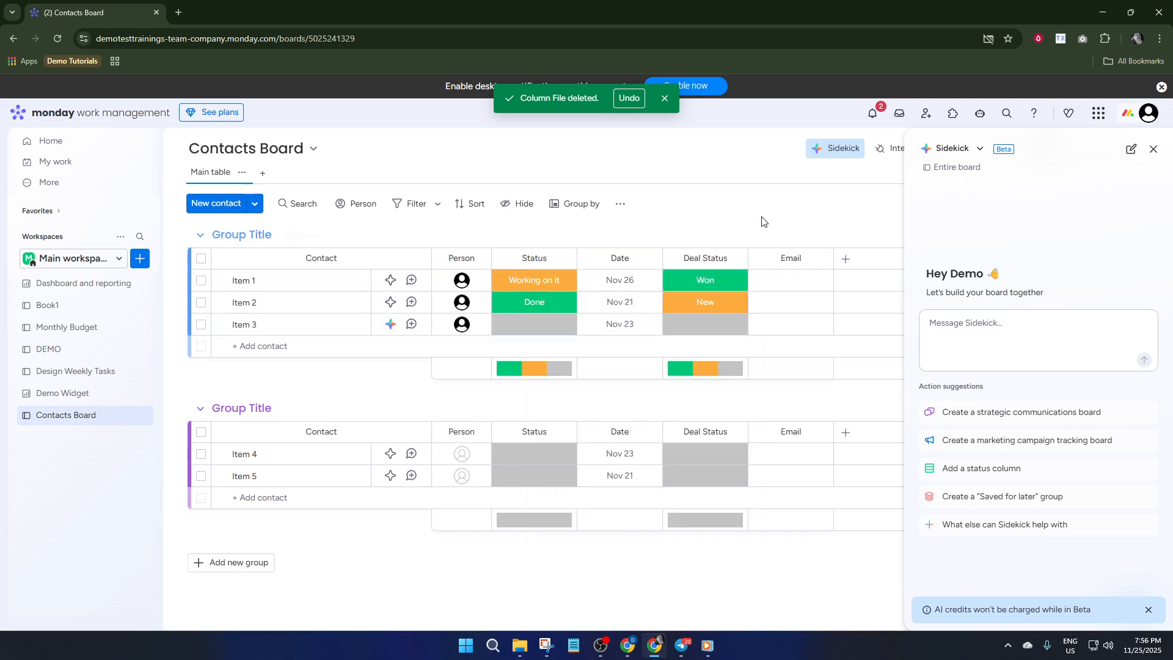
{"action": "left_click", "coordinate": [795, 281]}
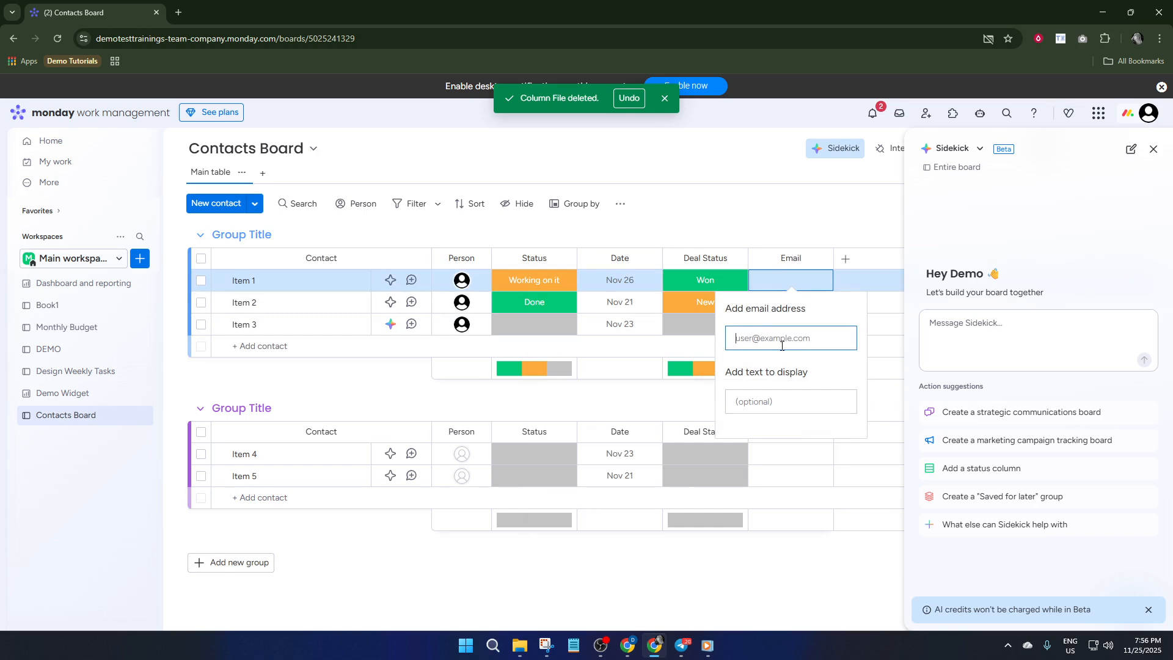
{"action": "key", "text": "Return"}
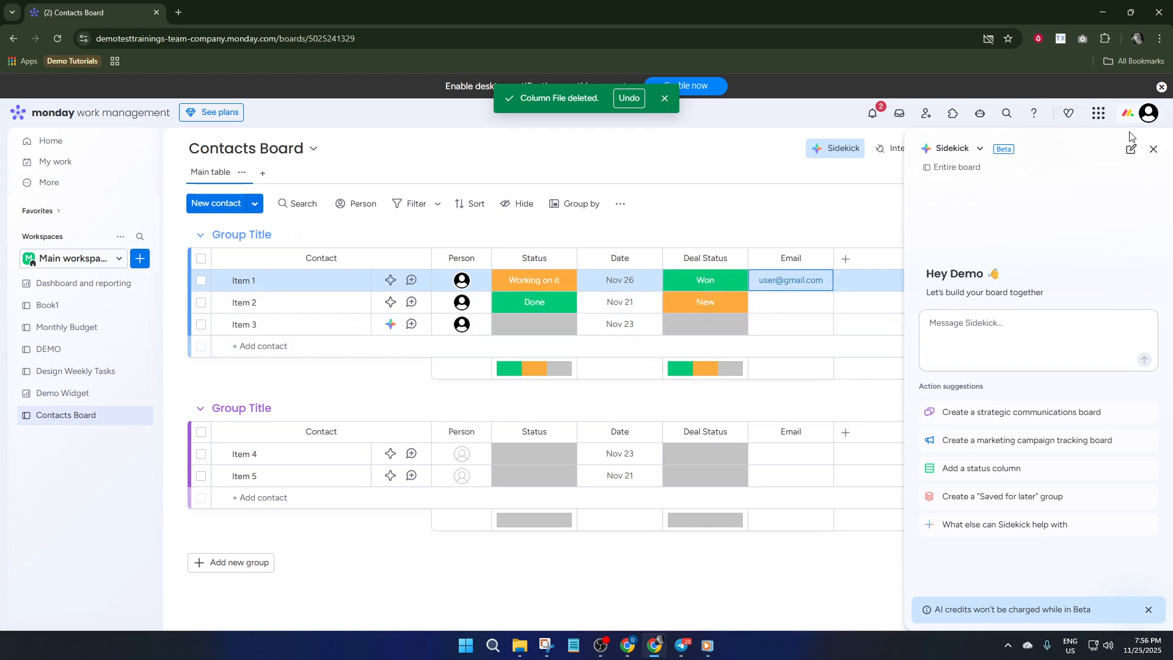
{"action": "left_click", "coordinate": [1154, 148]}
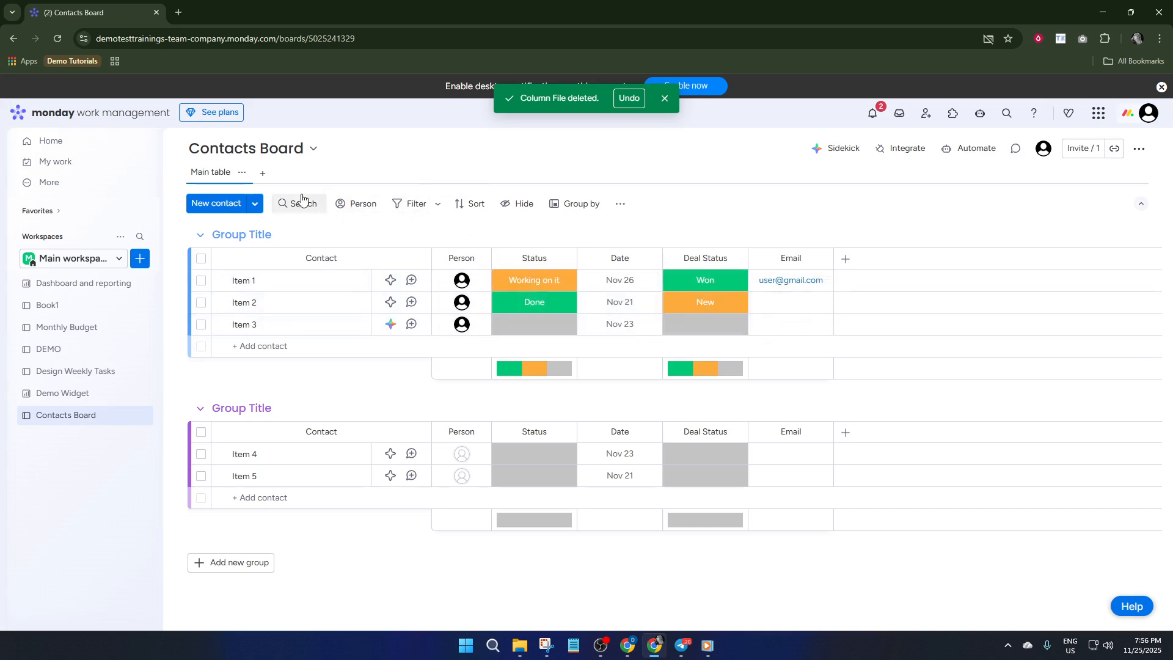
Check the available board views, then open the Contacts Board's Automations center.
{"action": "left_click", "coordinate": [262, 173]}
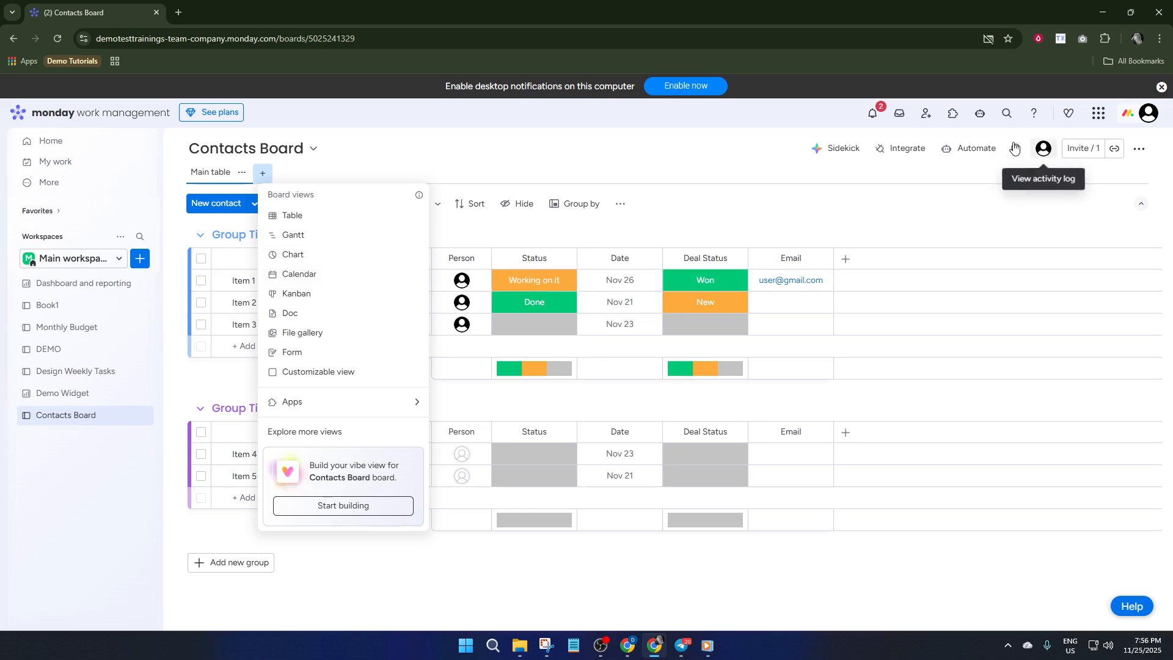
{"action": "left_click", "coordinate": [964, 155]}
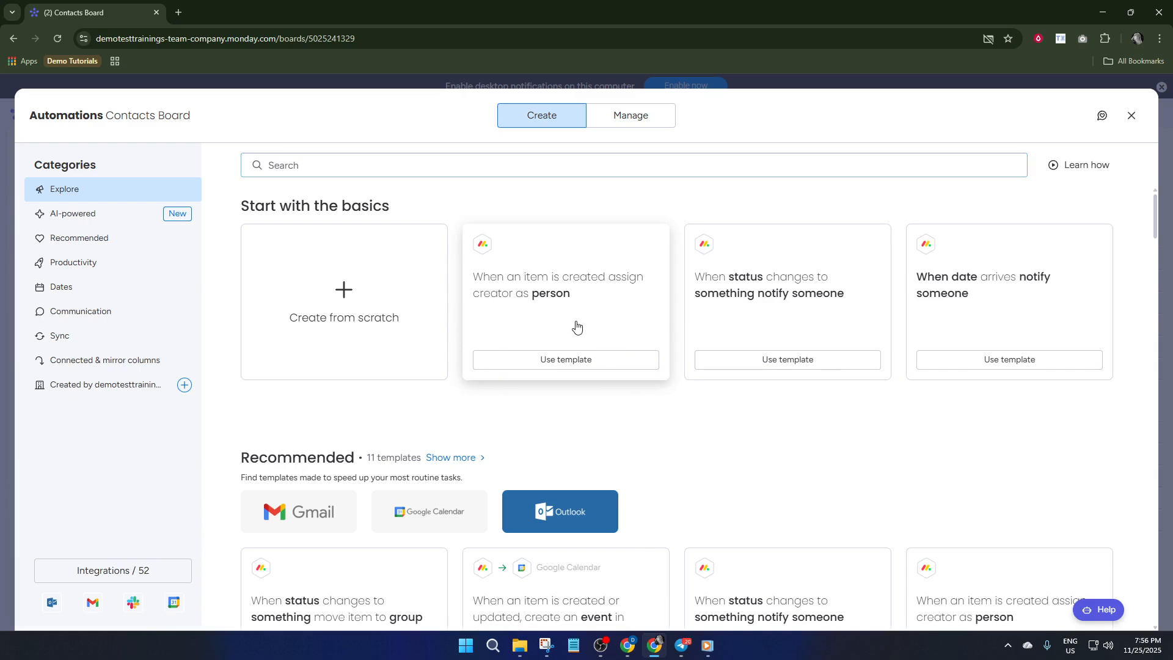
Create the 'When an item is created, assign creator as Person' automation and close Automations.
{"action": "left_click", "coordinate": [568, 358]}
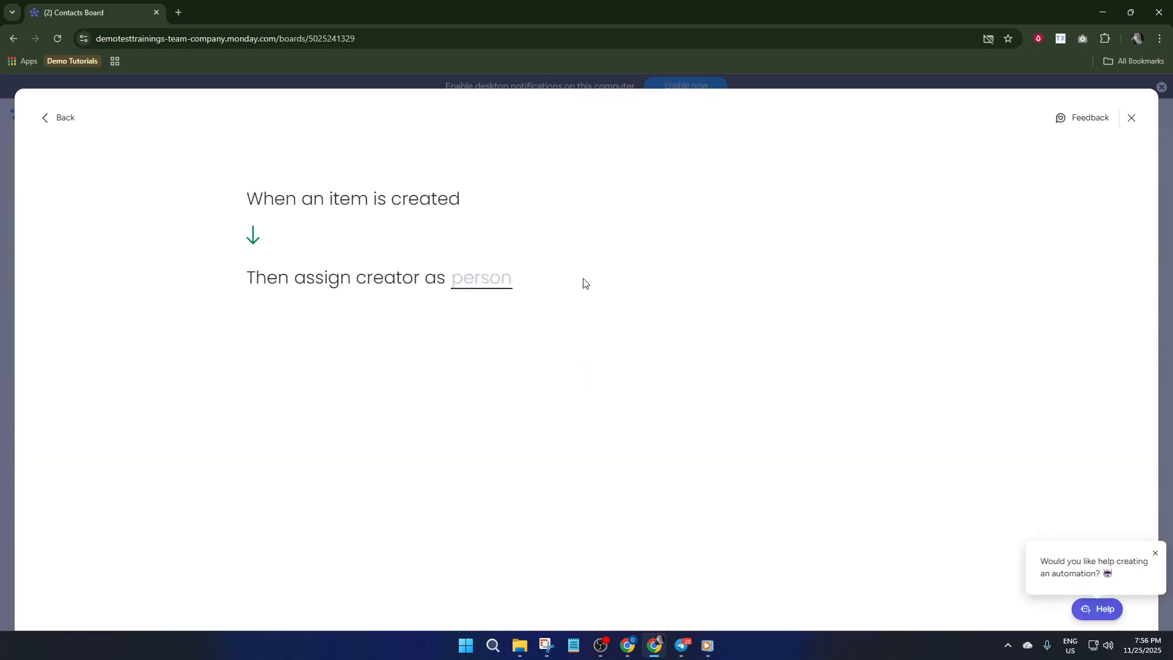
{"action": "left_click", "coordinate": [505, 285]}
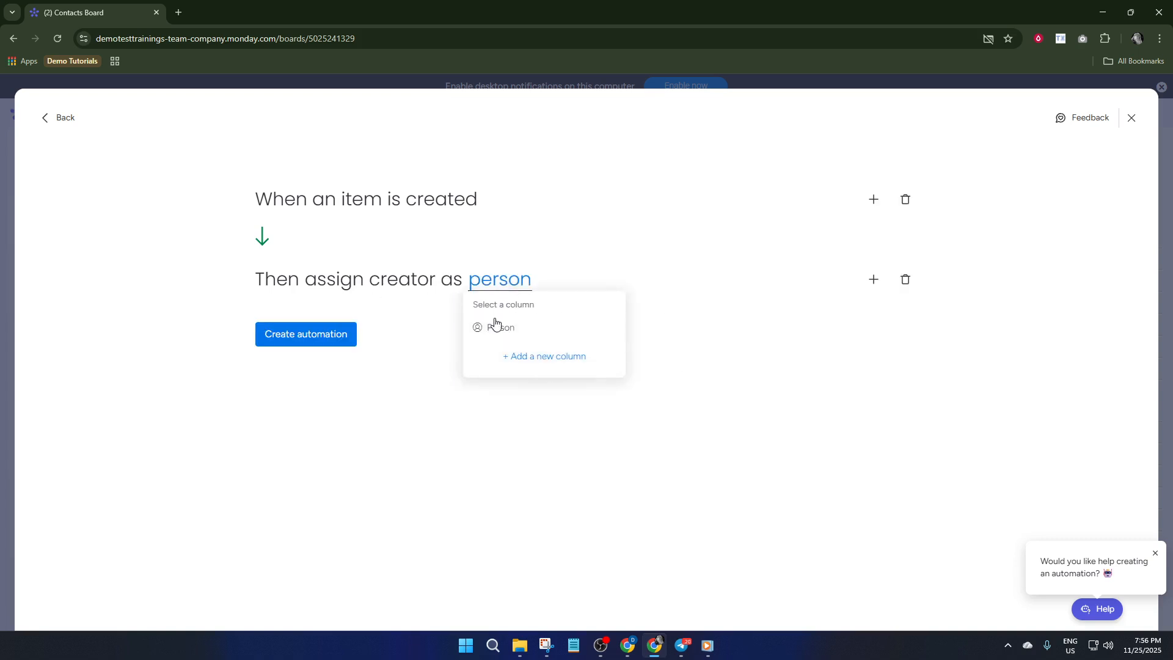
{"action": "left_click", "coordinate": [494, 326]}
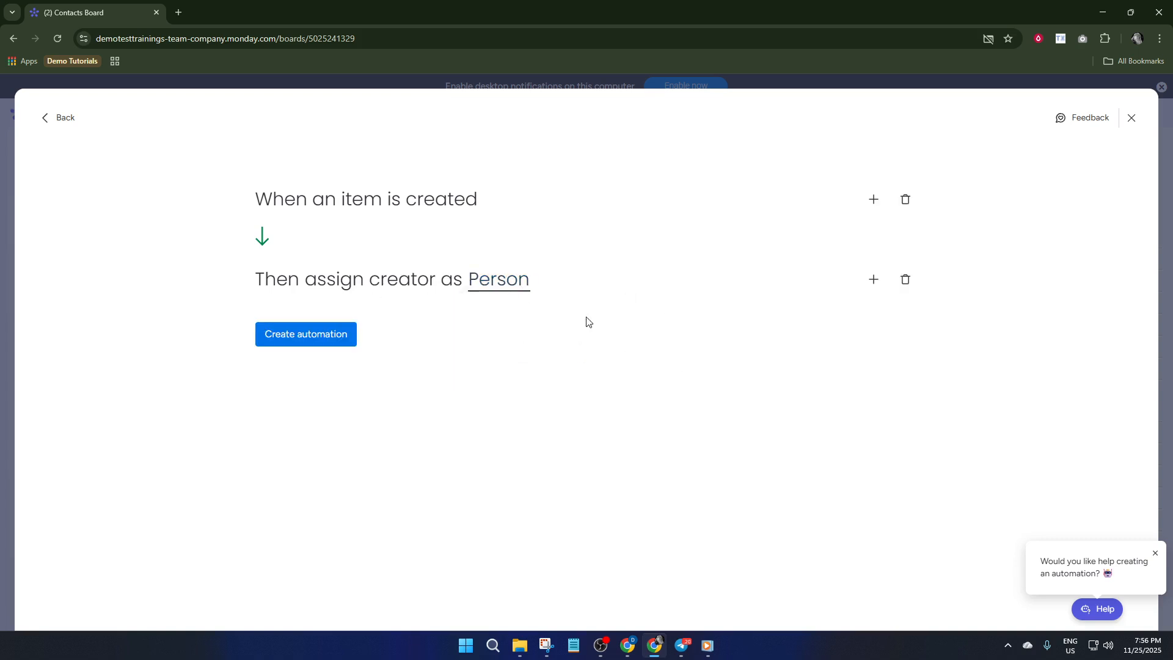
{"action": "left_click", "coordinate": [323, 343]}
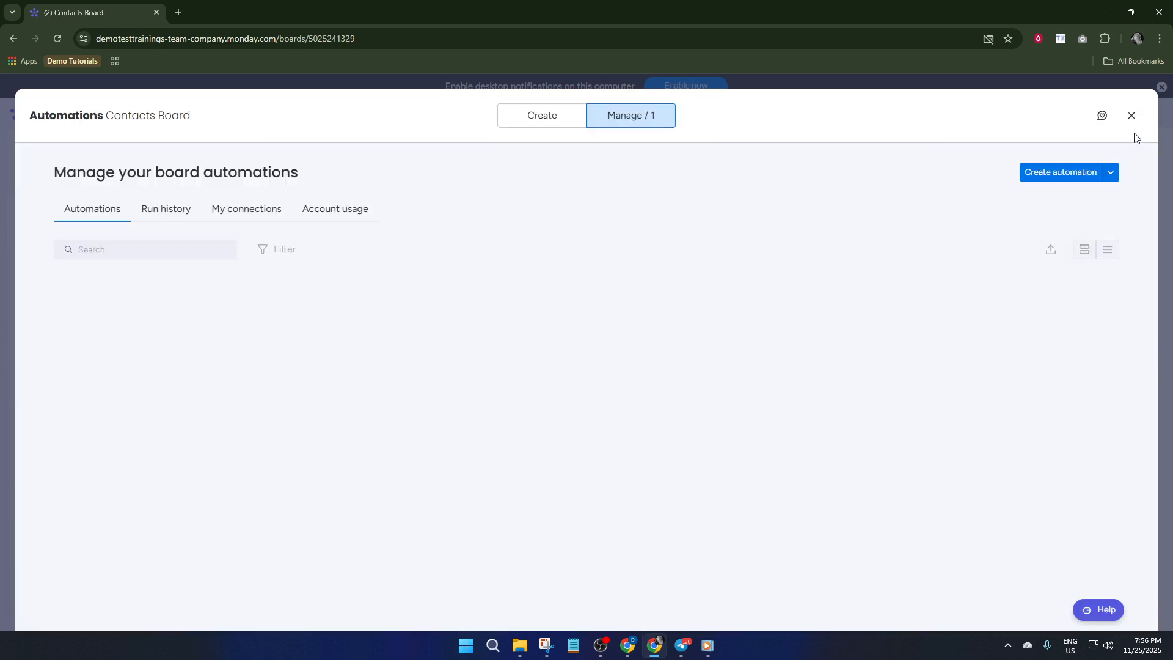
{"action": "left_click", "coordinate": [1131, 117]}
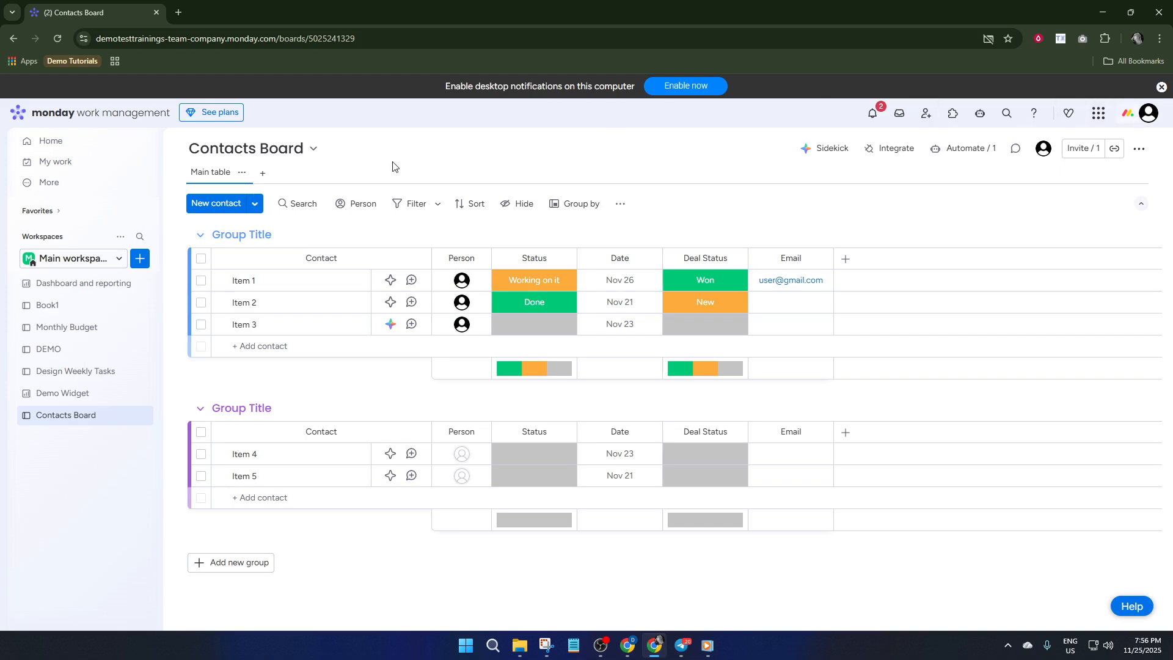
Create a dashboard named 'New Dashboard' in the workspace and add a Chart widget.
{"action": "left_click", "coordinate": [140, 263]}
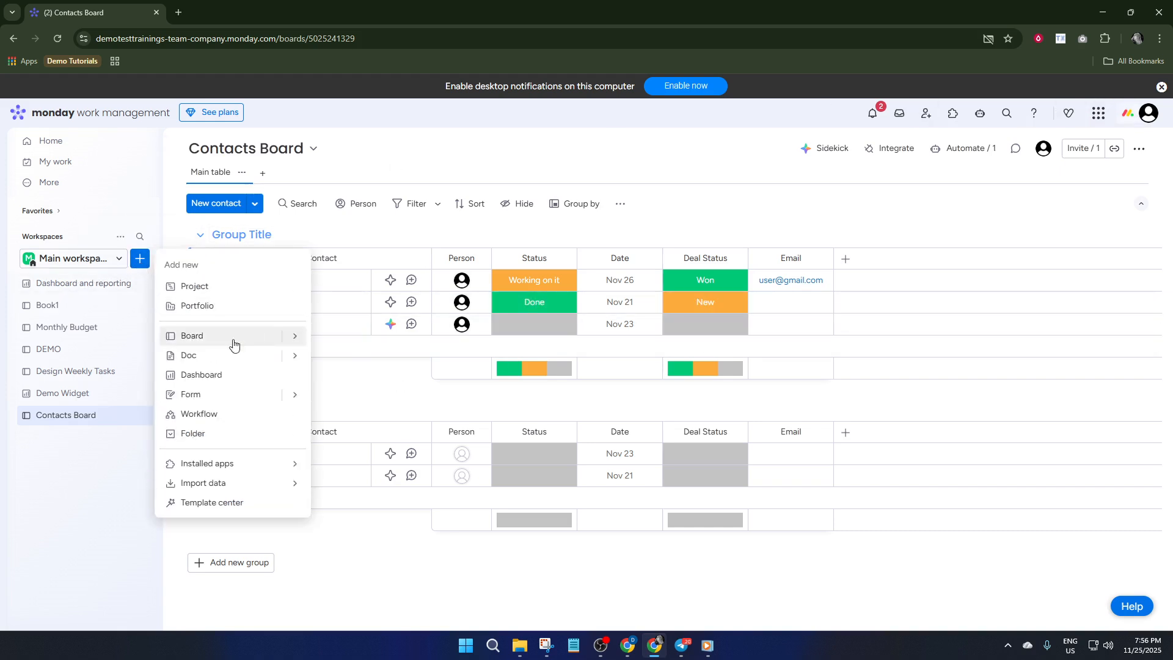
{"action": "left_click", "coordinate": [202, 375]}
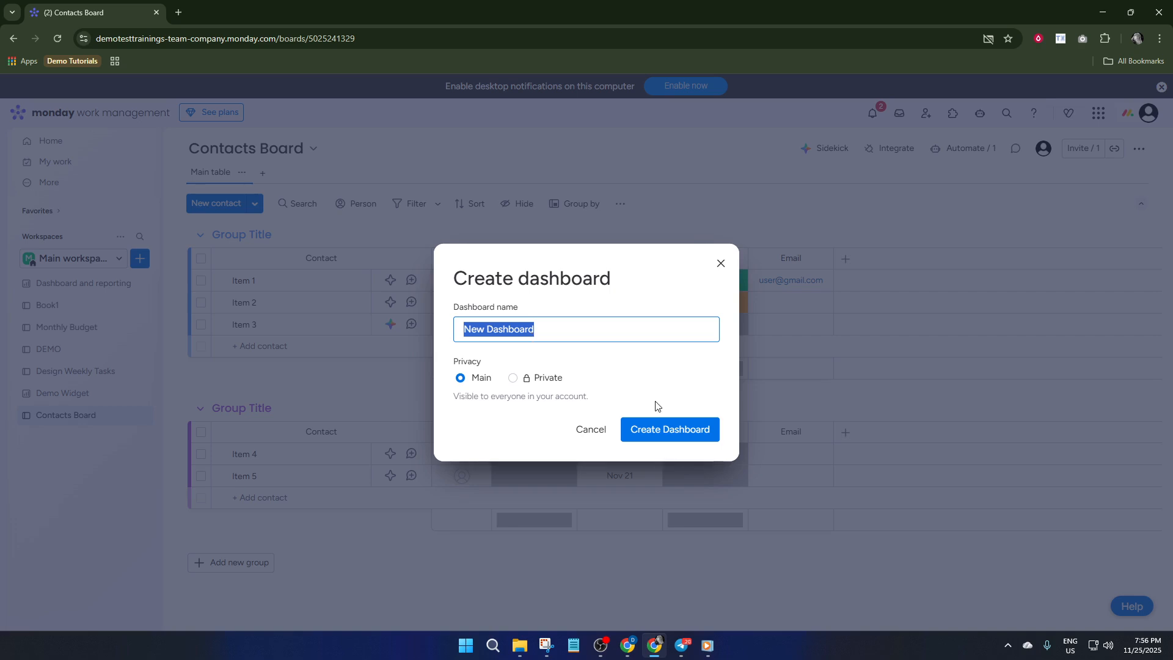
{"action": "left_click", "coordinate": [664, 424]}
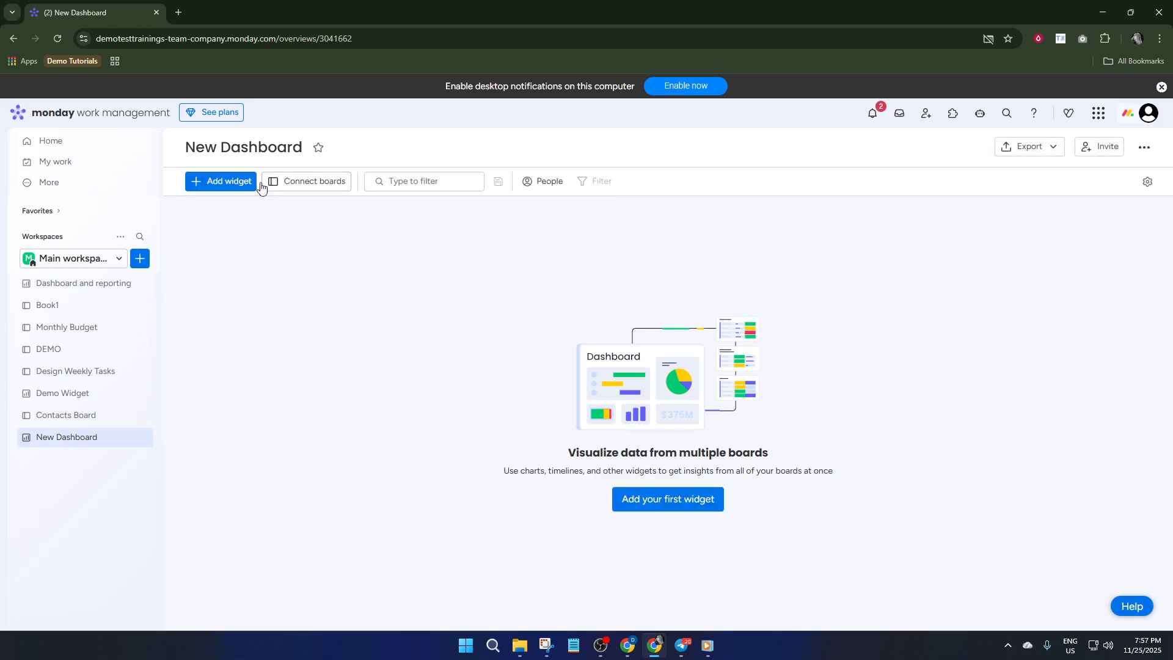
{"action": "left_click", "coordinate": [225, 181]}
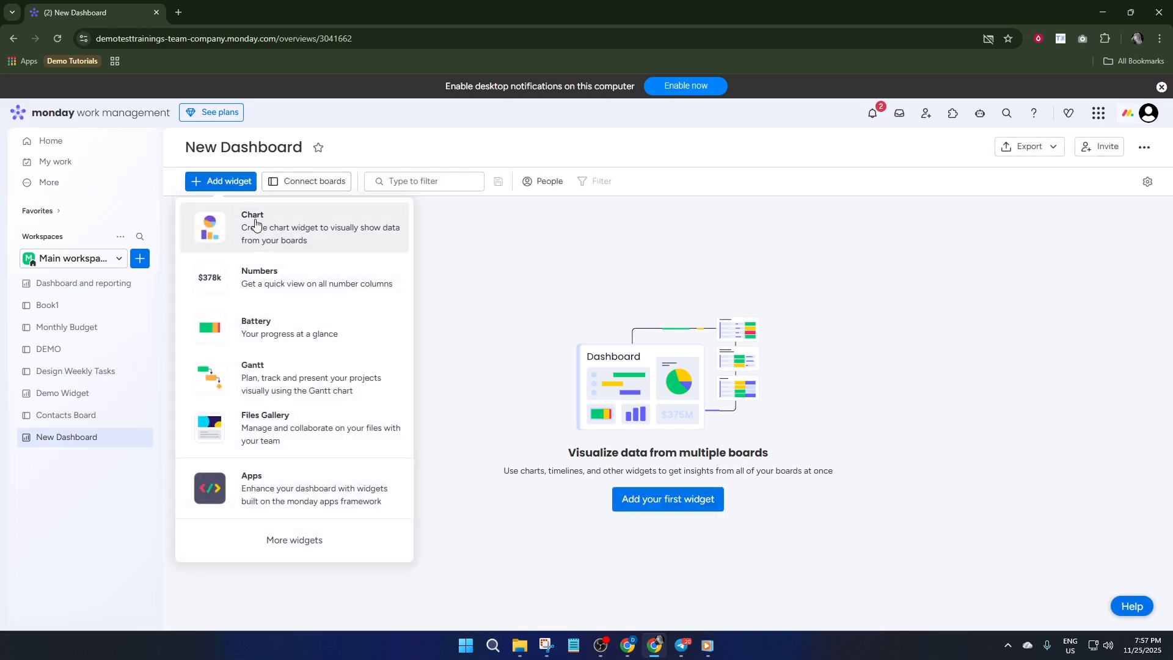
{"action": "left_click", "coordinate": [287, 236]}
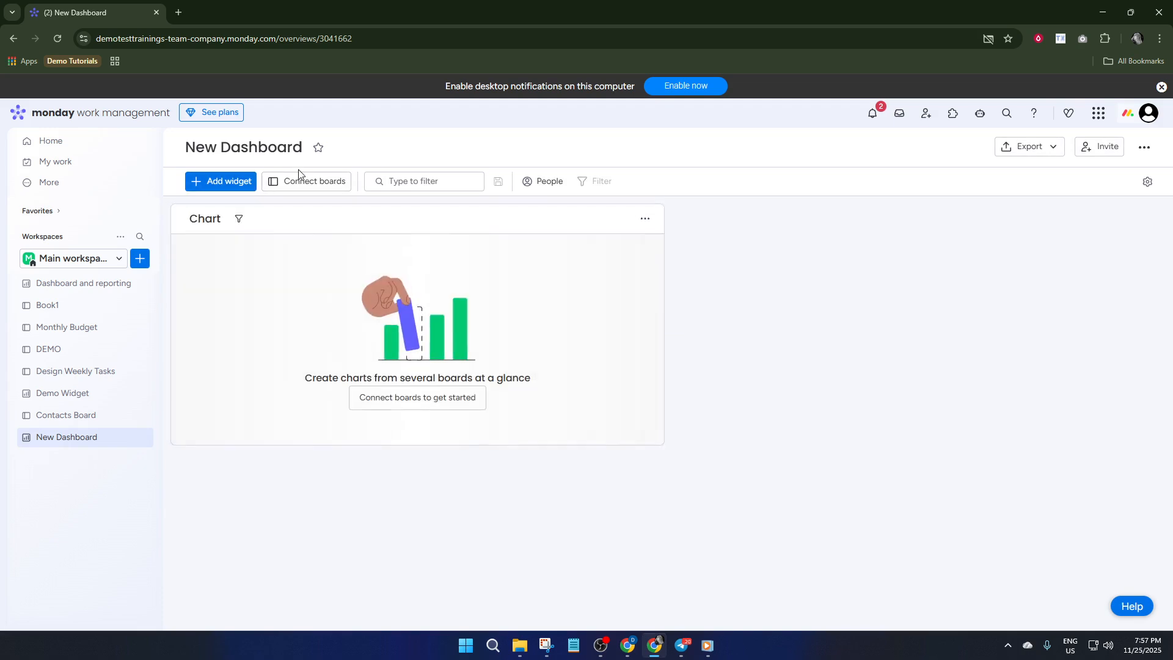